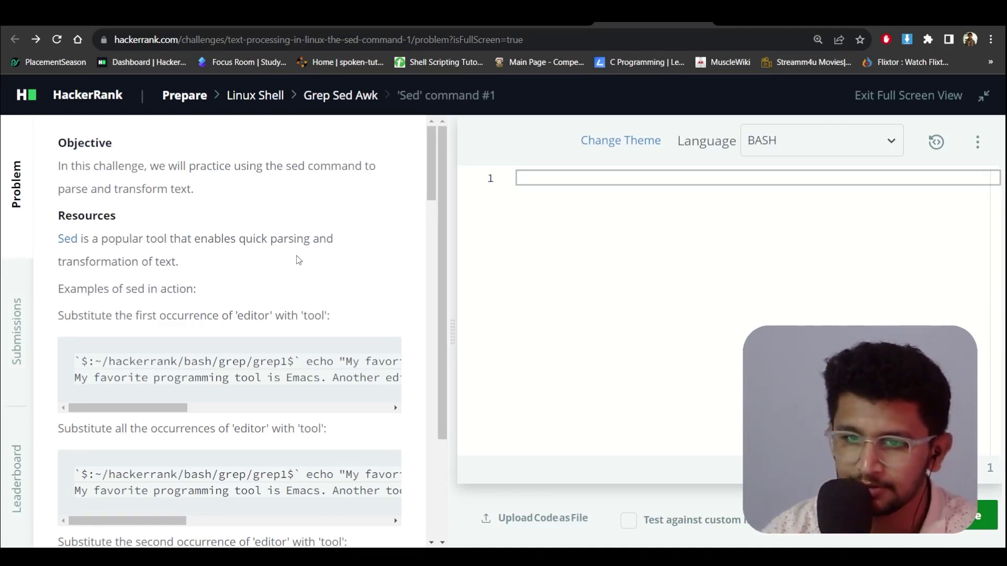
pyautogui.scroll(-1, 326, 273)
pyautogui.scroll(-4, 325, 274)
pyautogui.scroll(-1, 324, 273)
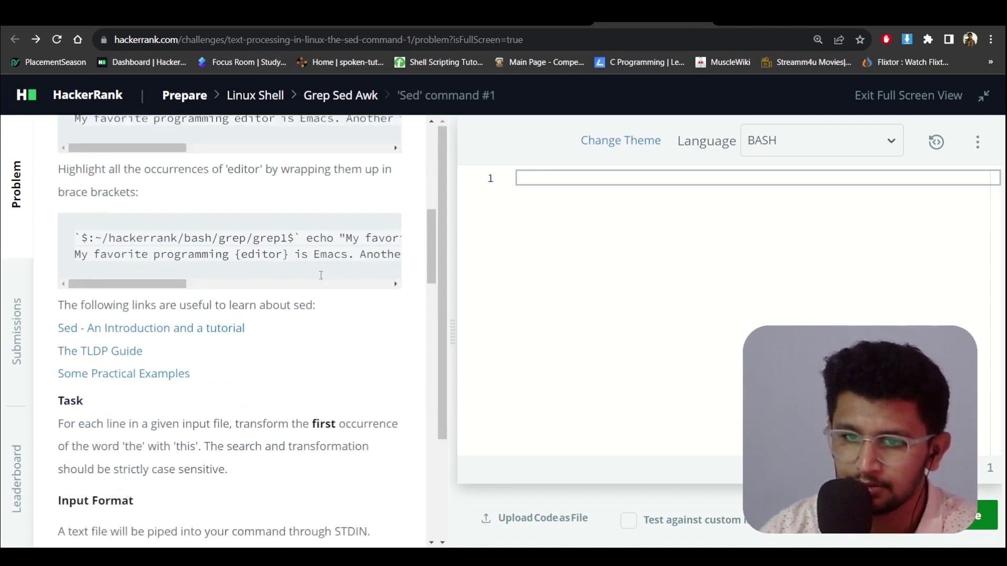
pyautogui.scroll(-3, 275, 275)
pyautogui.scroll(2, 235, 275)
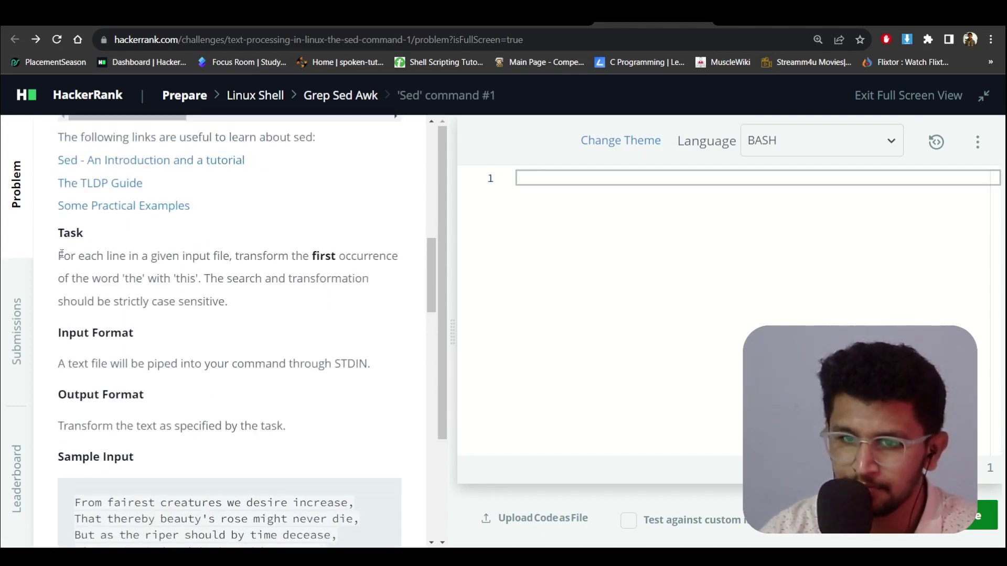
# - Highlight 'the' and 'this' in the Task text and the sample input and output
pyautogui.moveTo(59, 253); pyautogui.dragTo(247, 311)
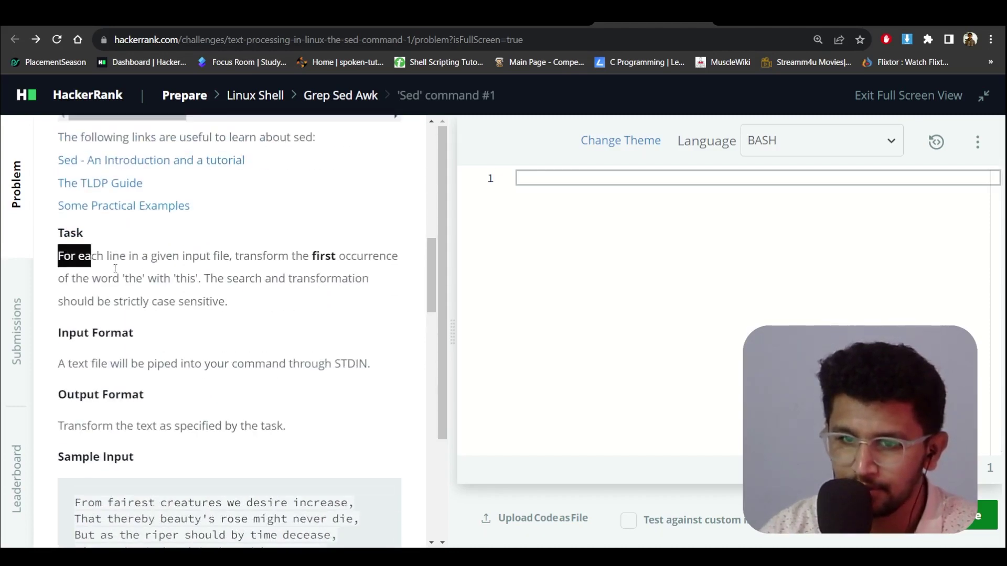
pyautogui.click(271, 303)
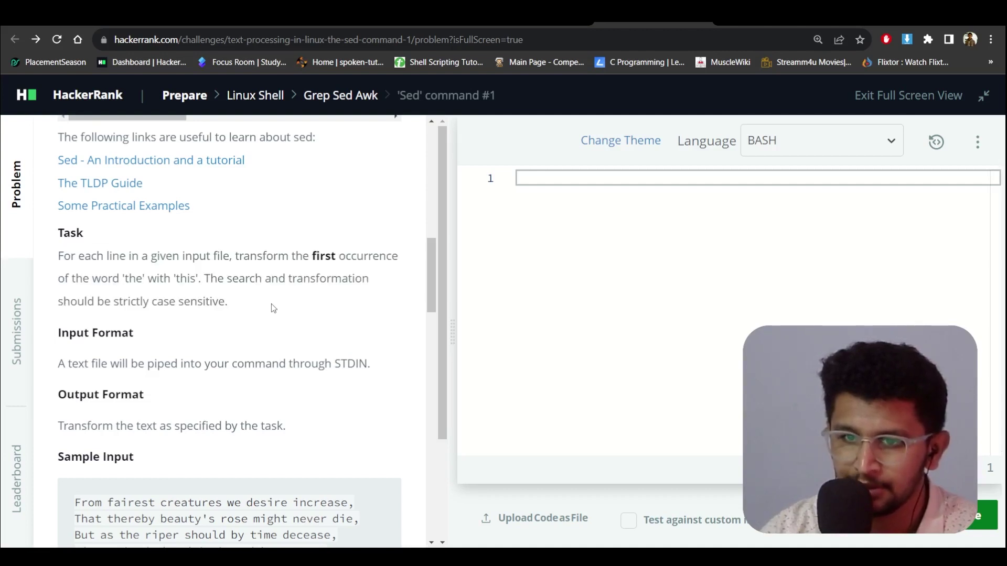
pyautogui.moveTo(176, 279); pyautogui.dragTo(190, 279)
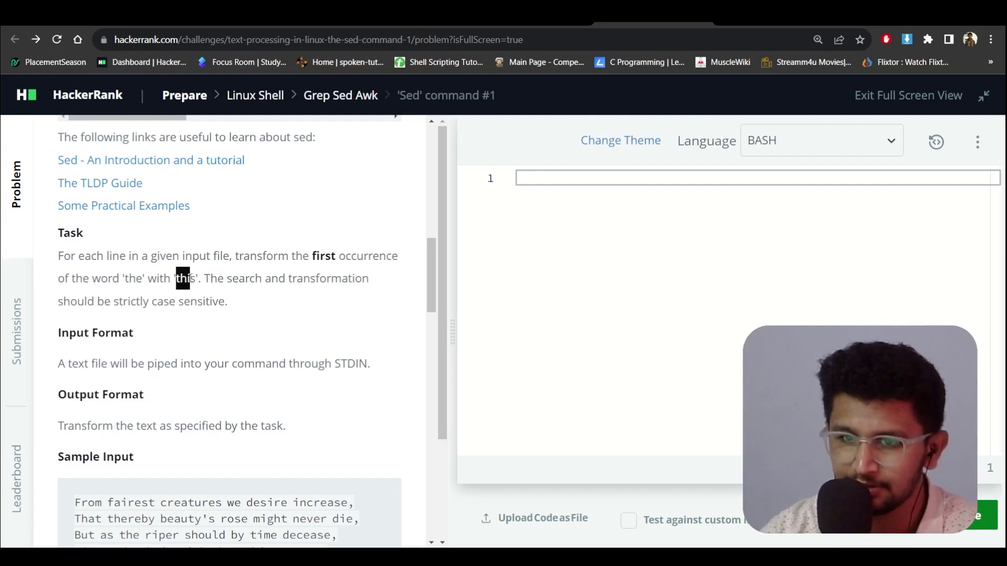
pyautogui.click(265, 301)
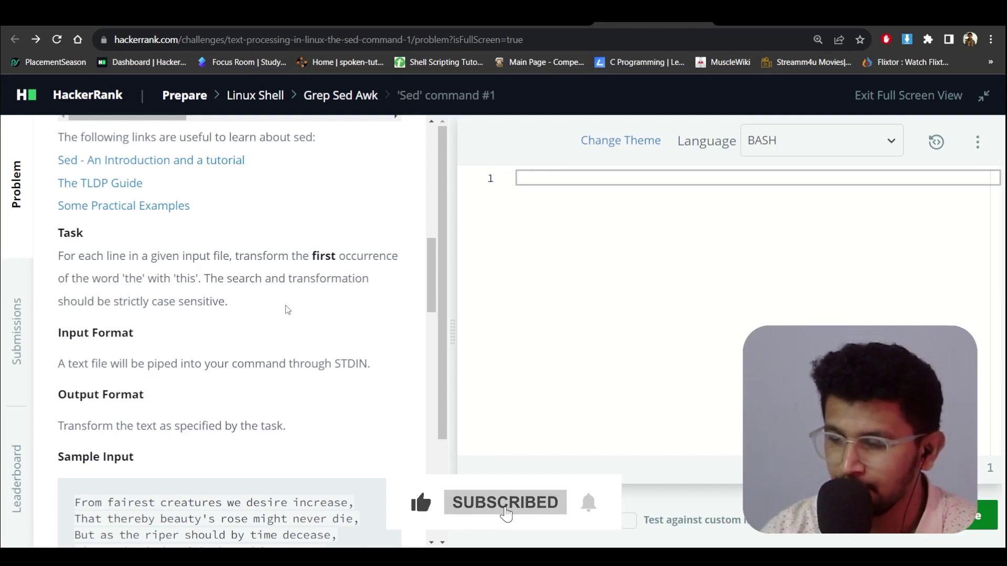
pyautogui.scroll(-2, 286, 306)
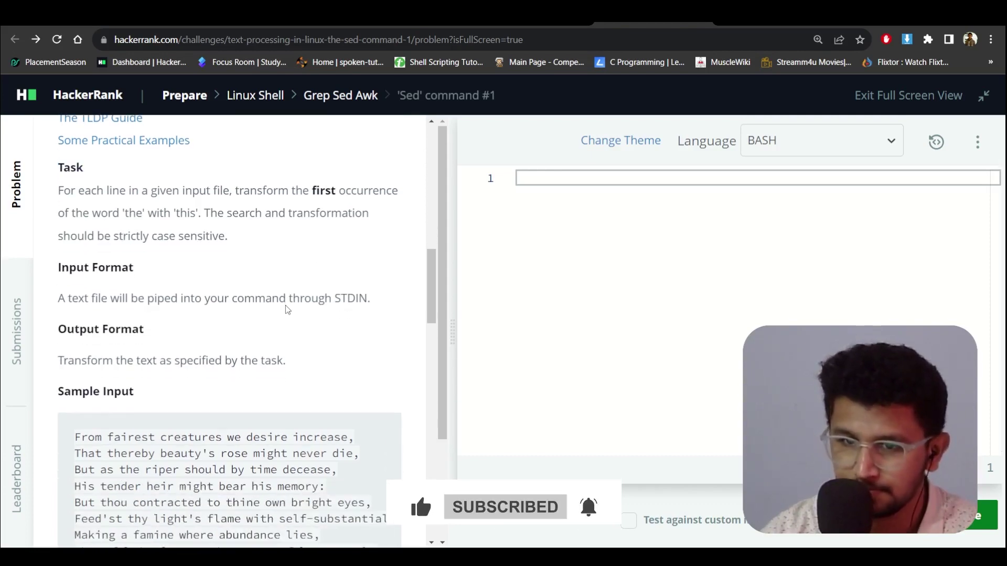
pyautogui.scroll(-3, 286, 305)
pyautogui.scroll(-3, 286, 305)
pyautogui.scroll(4, 285, 306)
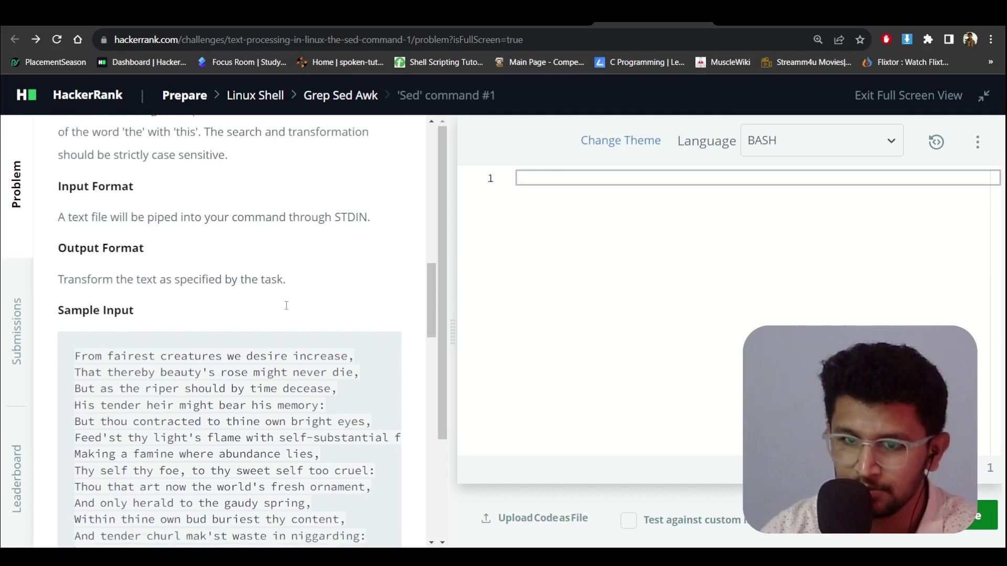
pyautogui.scroll(4, 286, 306)
pyautogui.scroll(2, 285, 305)
pyautogui.scroll(-2, 285, 306)
pyautogui.scroll(-2, 285, 305)
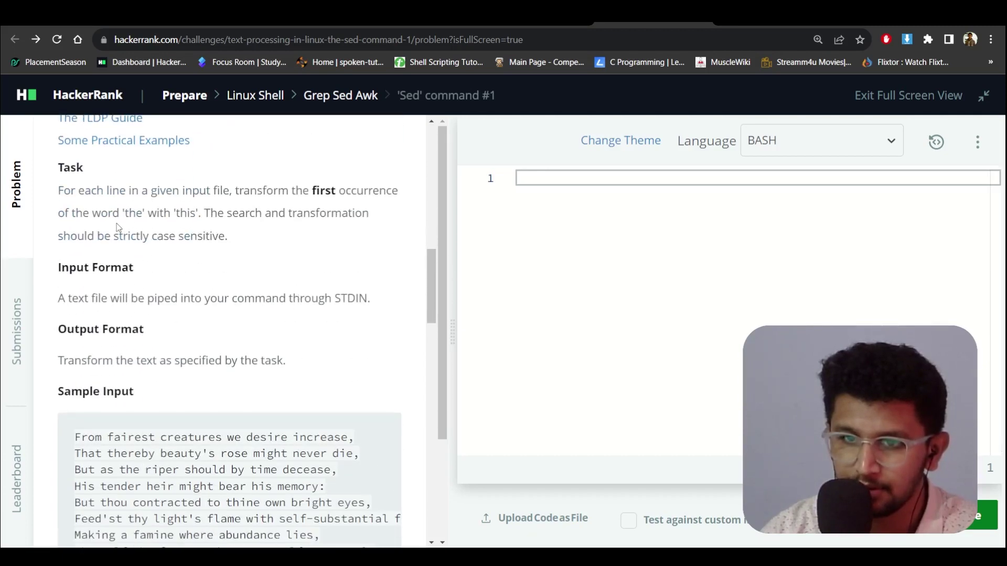
pyautogui.scroll(-2, 112, 311)
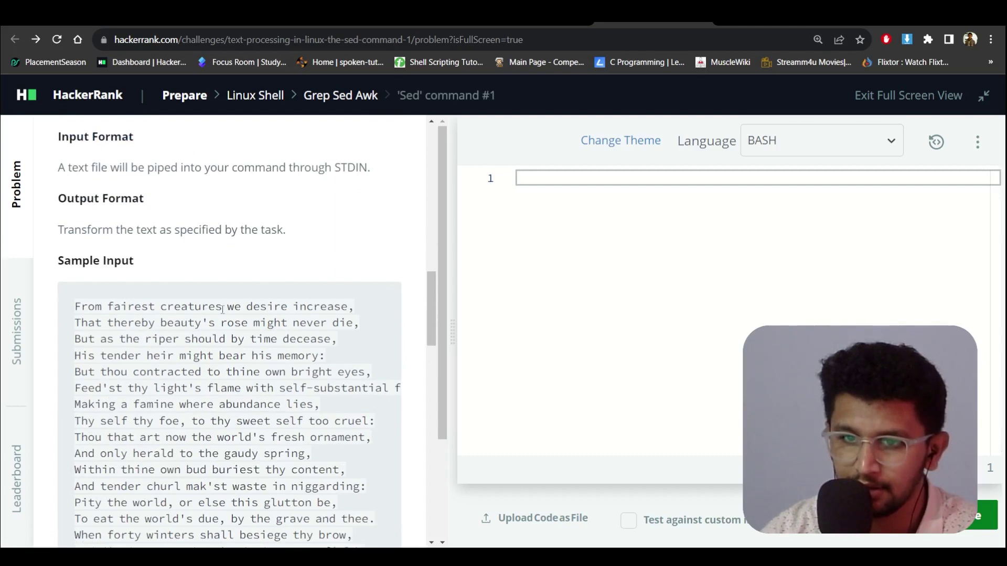
pyautogui.scroll(2, 223, 308)
pyautogui.scroll(2, 253, 320)
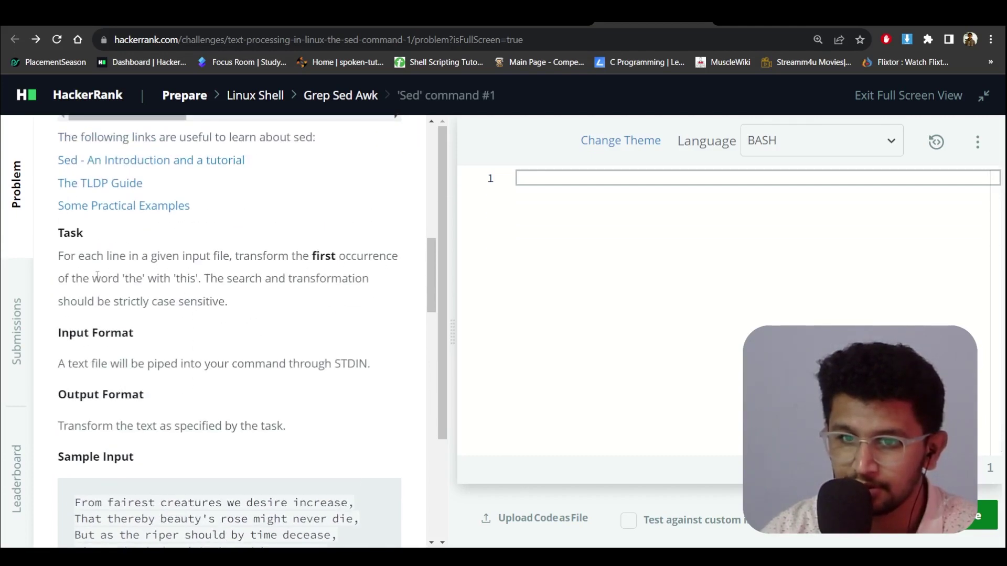
pyautogui.doubleClick(126, 278)
pyautogui.click(238, 302)
pyautogui.scroll(-3, 238, 302)
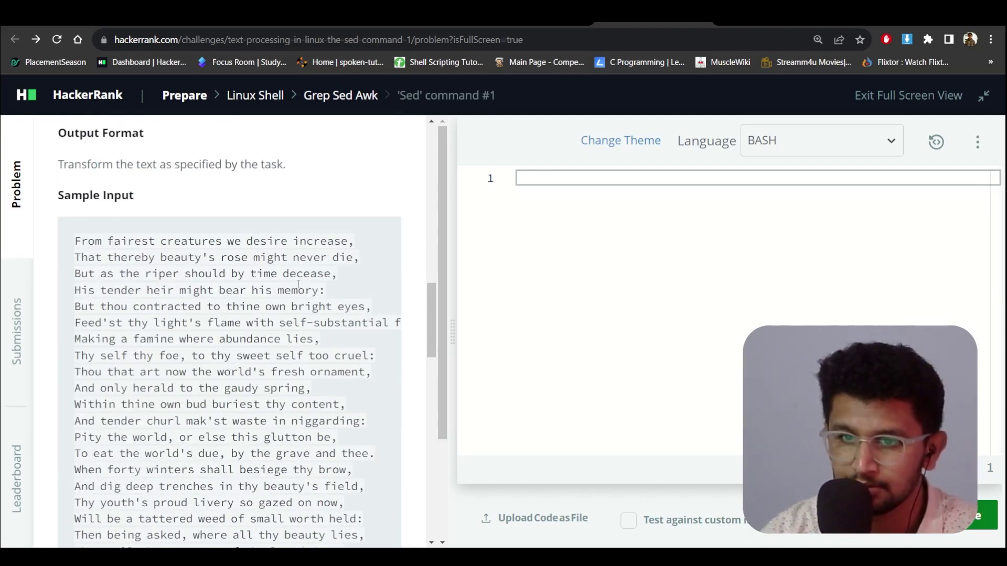
pyautogui.scroll(-5, 298, 285)
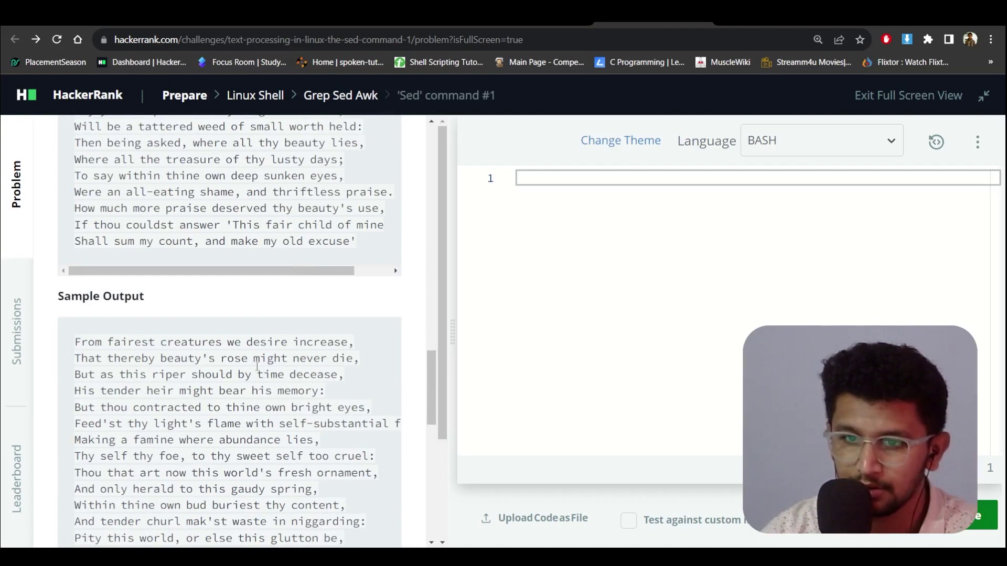
pyautogui.scroll(-1, 256, 366)
pyautogui.scroll(-3, 268, 354)
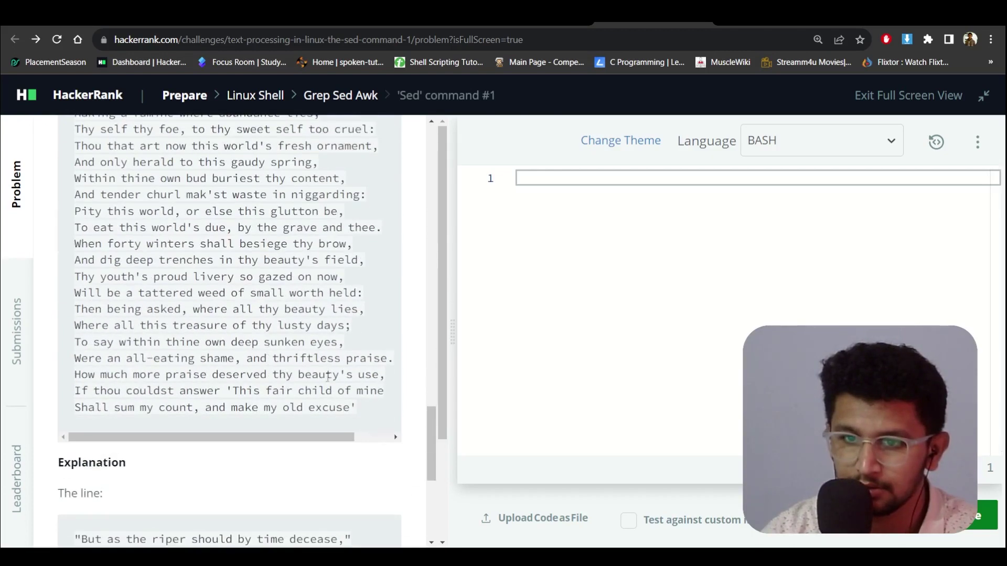
pyautogui.scroll(4, 236, 315)
pyautogui.scroll(-2, 237, 314)
pyautogui.scroll(4, 197, 315)
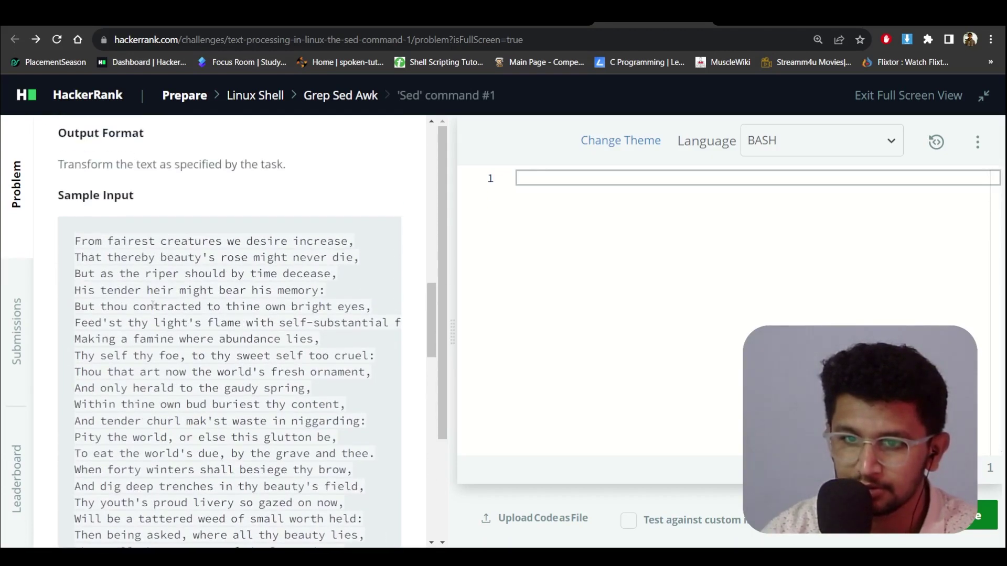
pyautogui.doubleClick(140, 274)
pyautogui.scroll(-5, 141, 280)
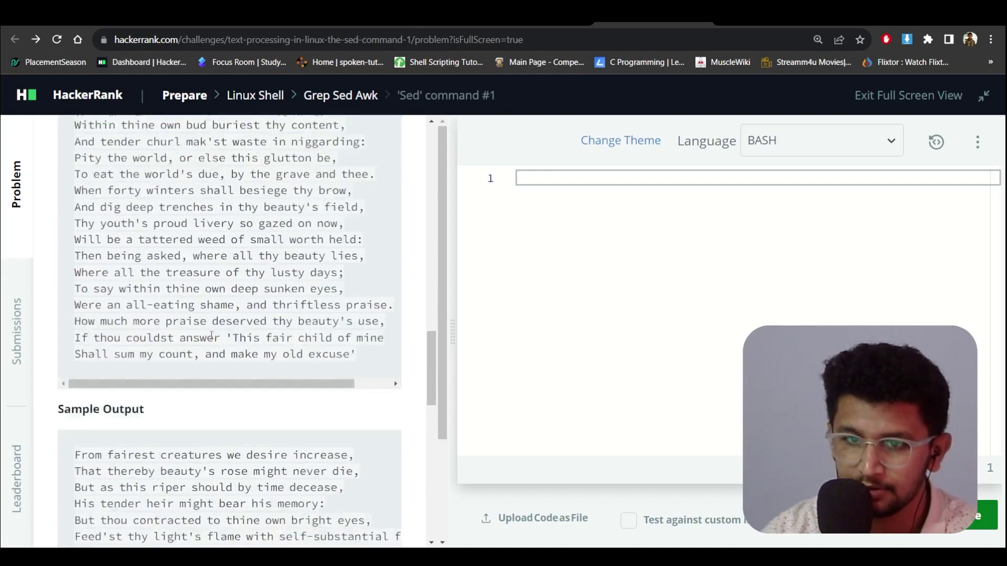
pyautogui.scroll(-2, 126, 354)
pyautogui.scroll(1, 122, 370)
pyautogui.doubleClick(122, 375)
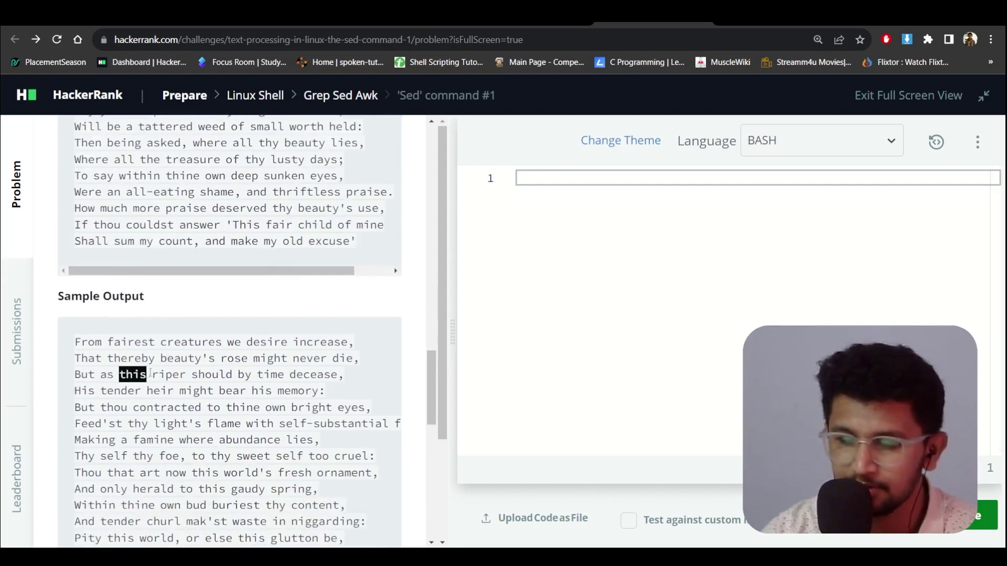
pyautogui.scroll(3, 225, 327)
pyautogui.scroll(5, 224, 325)
pyautogui.scroll(3, 224, 325)
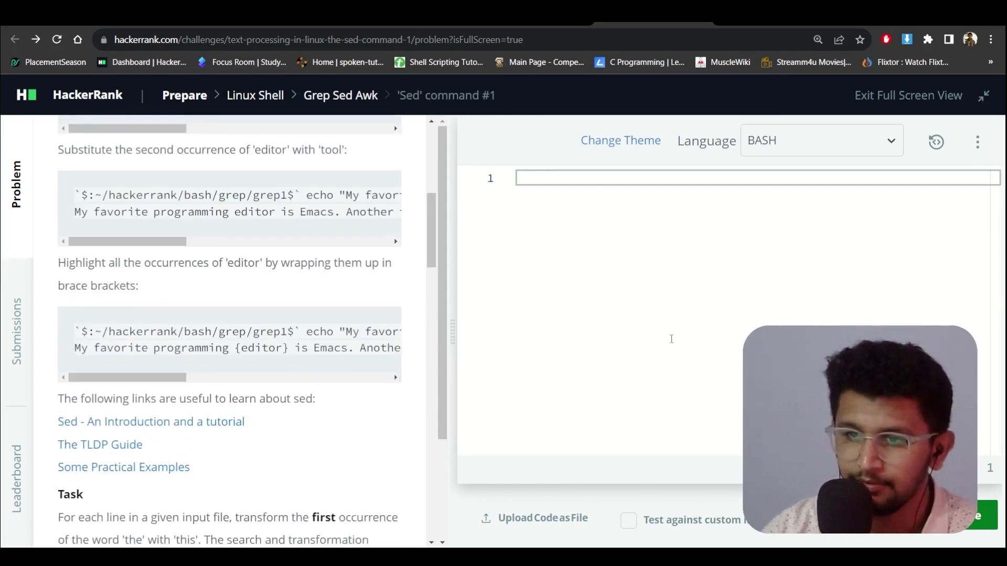
pyautogui.write('se')
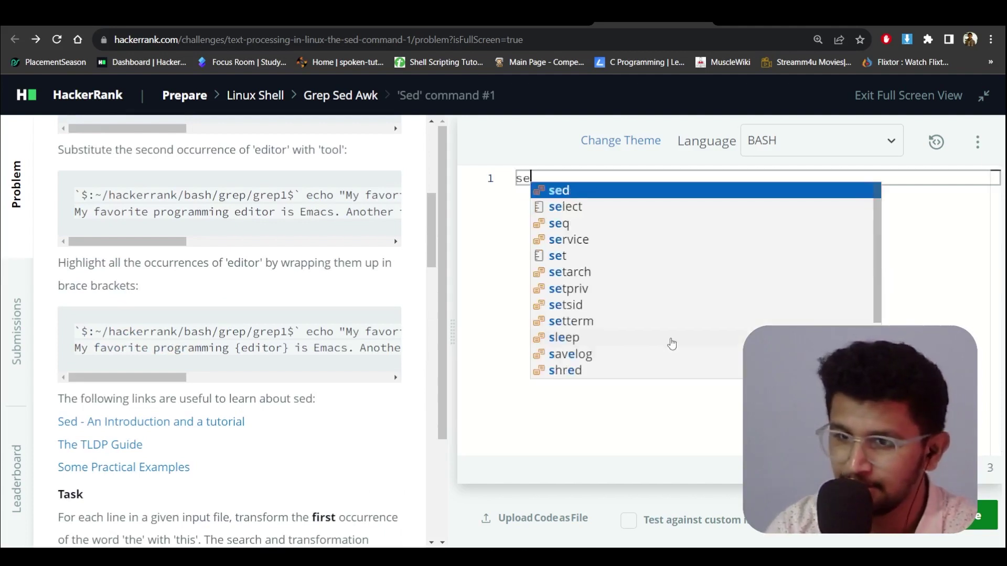
pyautogui.write("d 's/")
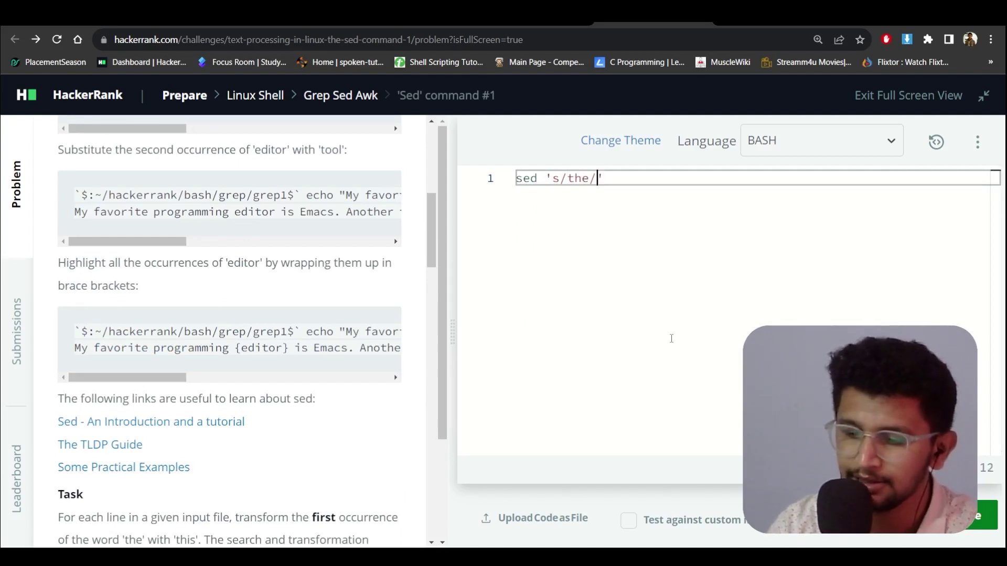
pyautogui.write('the')
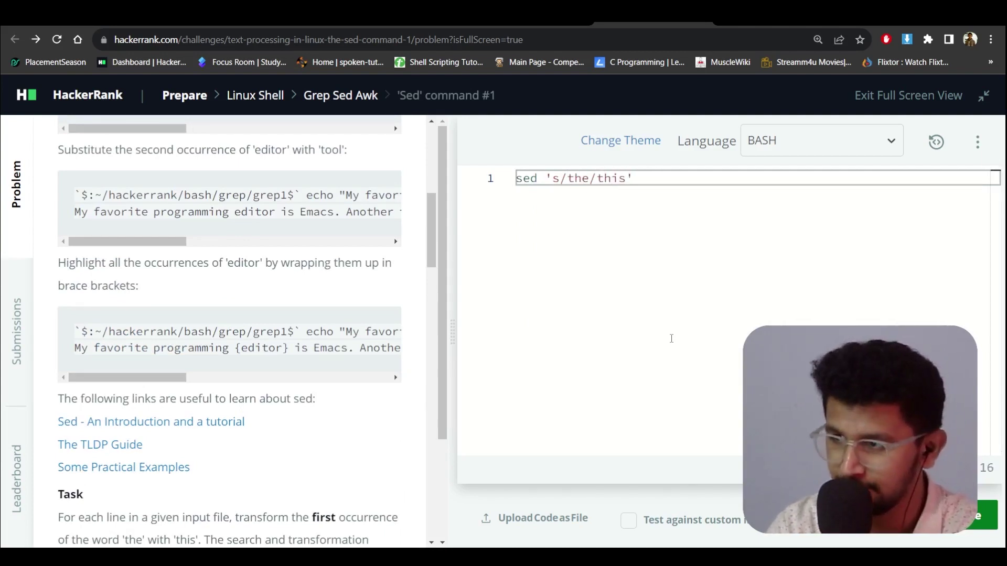
pyautogui.write('/')
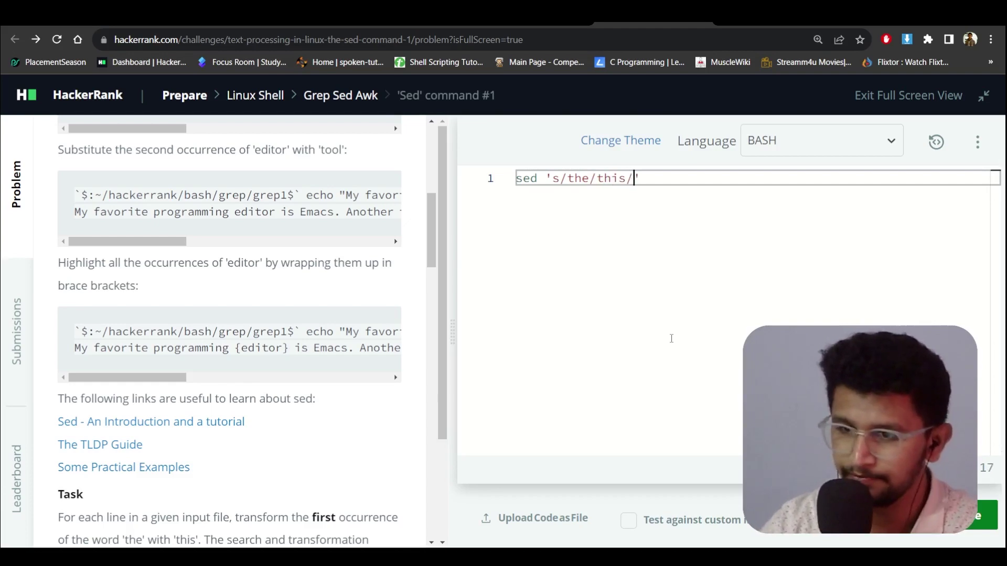
pyautogui.scroll(3, 398, 319)
pyautogui.scroll(4, 398, 319)
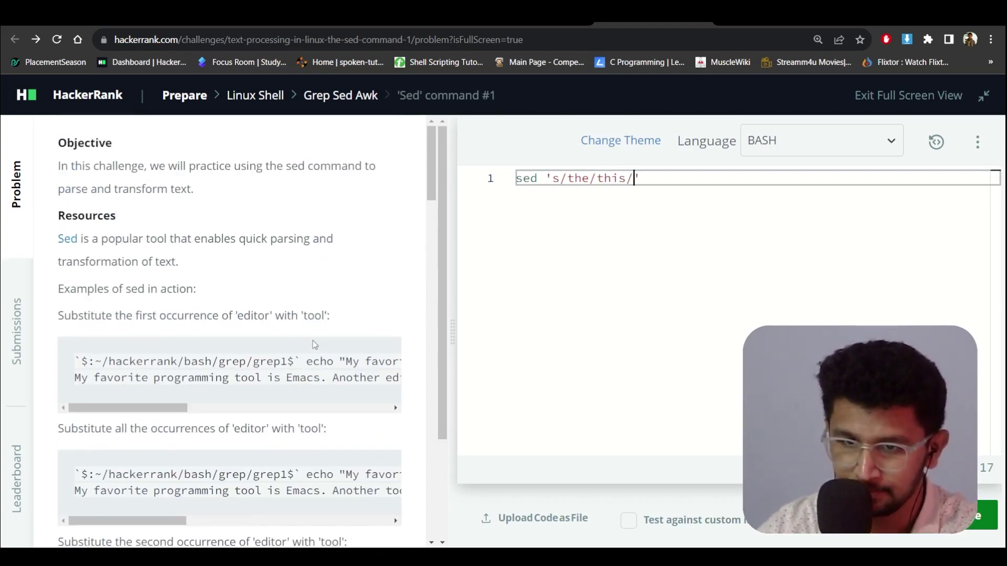
pyautogui.scroll(-4, 313, 343)
pyautogui.scroll(-3, 333, 365)
pyautogui.scroll(-3, 334, 365)
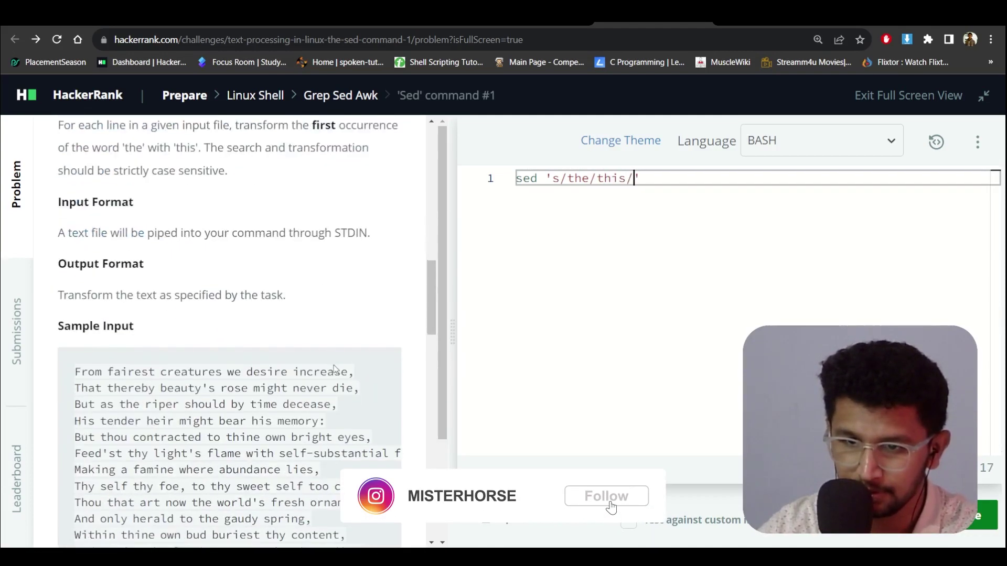
pyautogui.scroll(2, 333, 365)
pyautogui.scroll(-5, 716, 263)
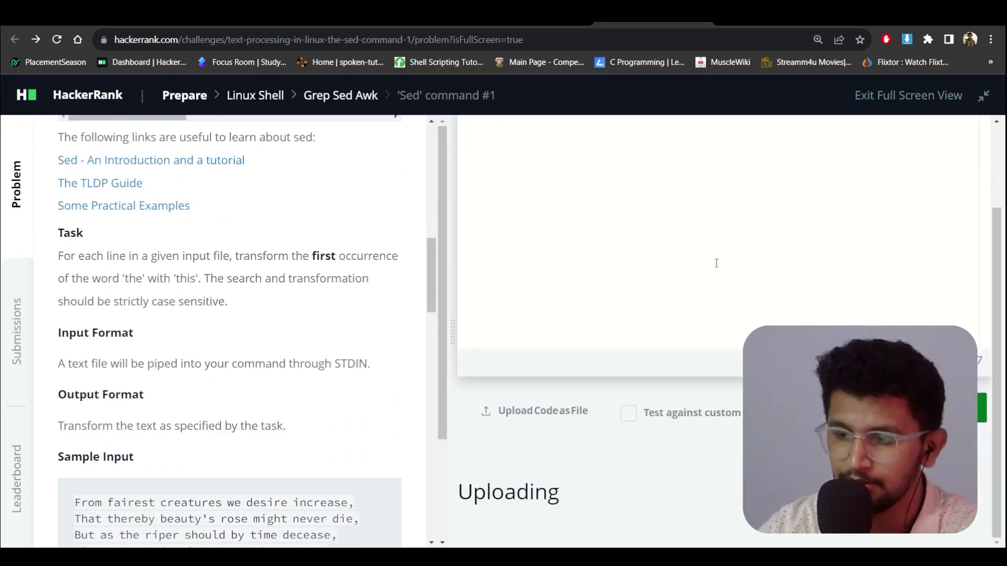
pyautogui.scroll(5, 716, 264)
pyautogui.scroll(-5, 260, 387)
pyautogui.scroll(-5, 260, 387)
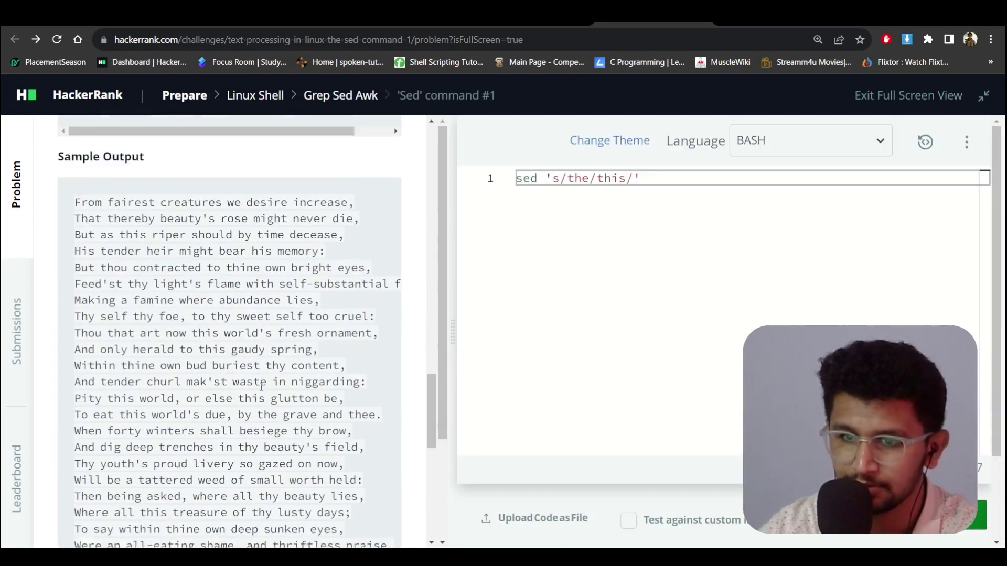
pyautogui.scroll(-5, 261, 387)
pyautogui.scroll(-3, 261, 387)
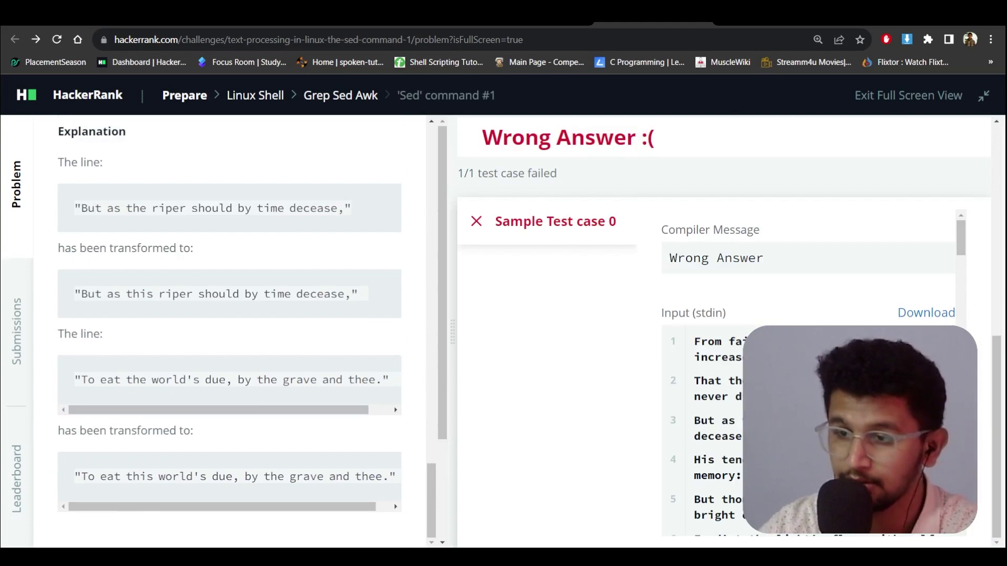
pyautogui.scroll(-5, 810, 316)
pyautogui.scroll(-3, 810, 315)
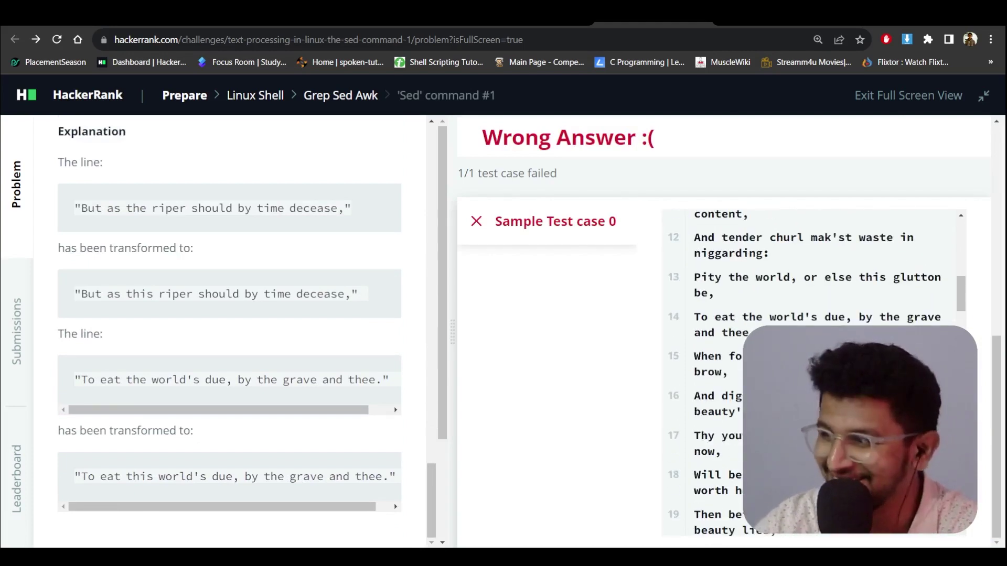
pyautogui.scroll(-5, 810, 314)
pyautogui.scroll(-3, 811, 315)
pyautogui.scroll(5, 665, 357)
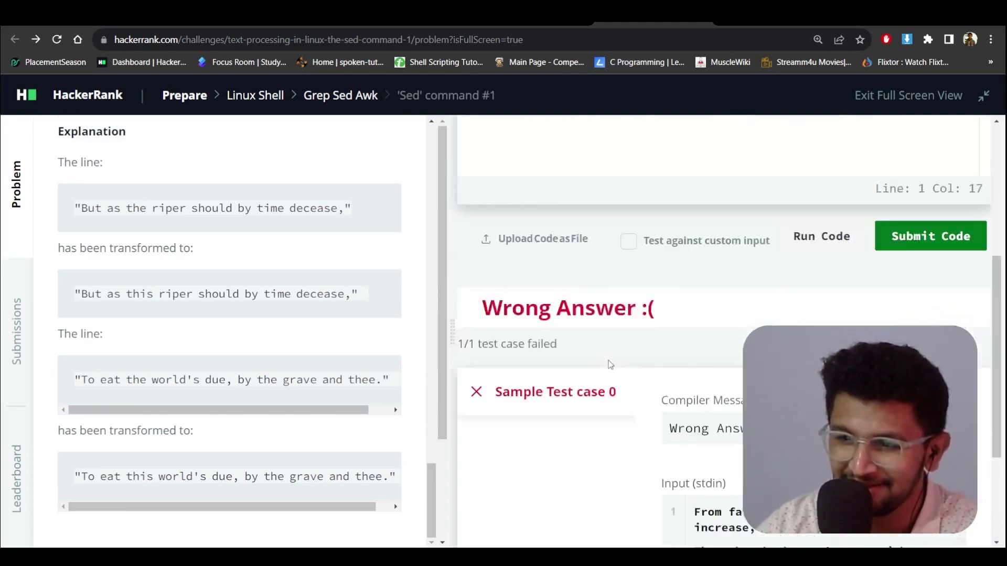
pyautogui.scroll(5, 630, 330)
# - Select the sed substitution and compare the Explanation's original and transformed lines
pyautogui.moveTo(639, 179); pyautogui.dragTo(559, 178)
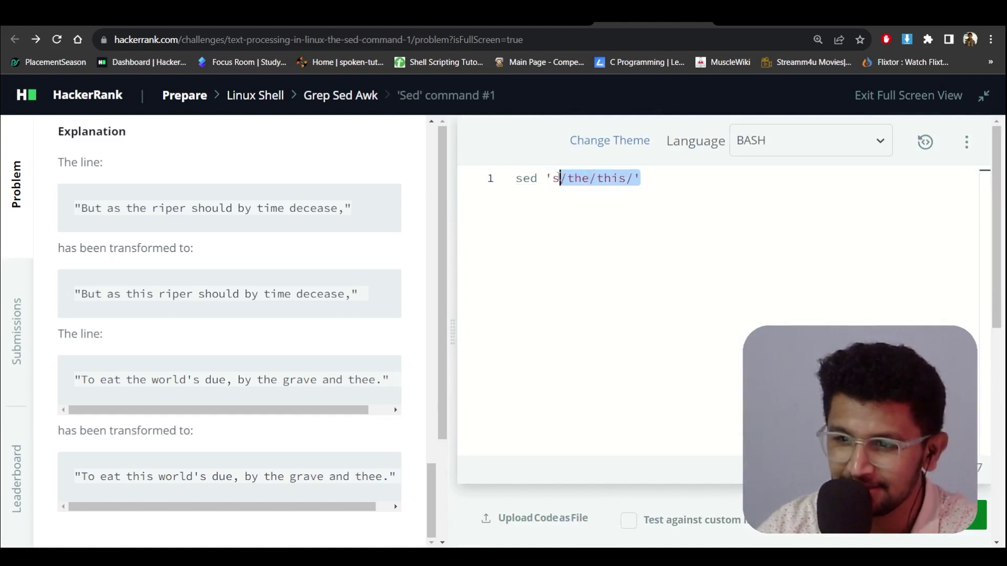
pyautogui.click(574, 192)
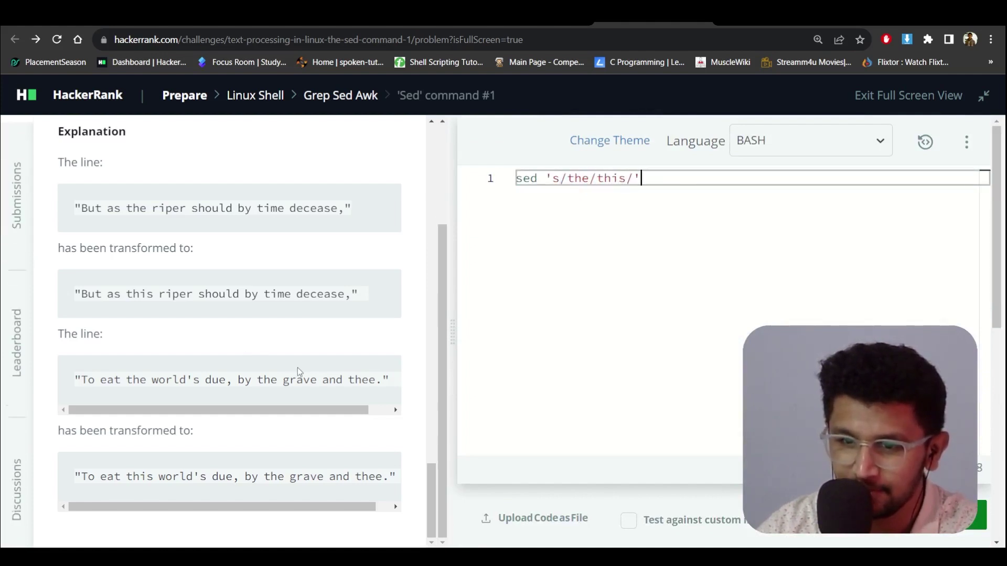
pyautogui.scroll(2, 264, 396)
pyautogui.scroll(1, 264, 396)
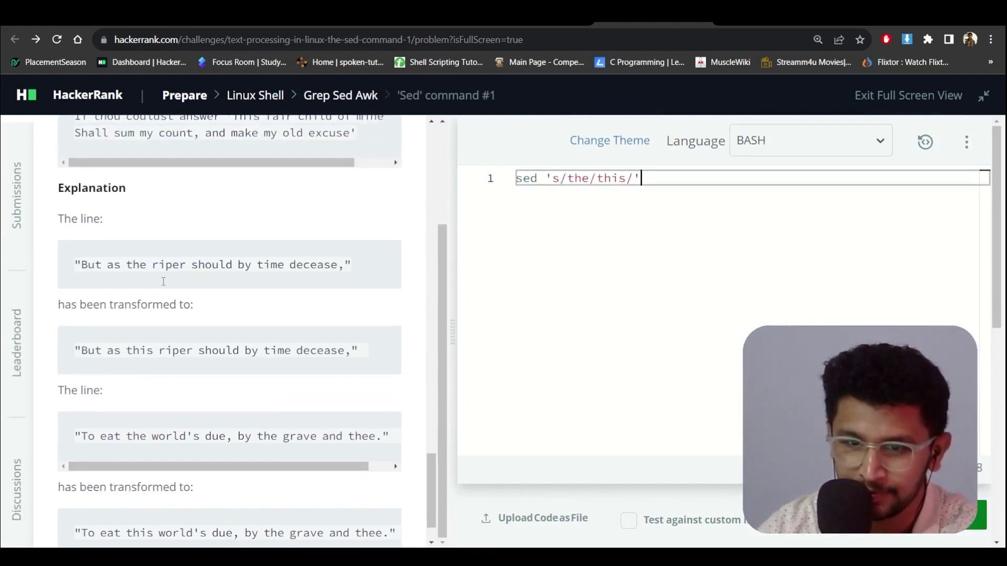
pyautogui.scroll(-1, 163, 282)
pyautogui.moveTo(82, 208); pyautogui.dragTo(344, 213)
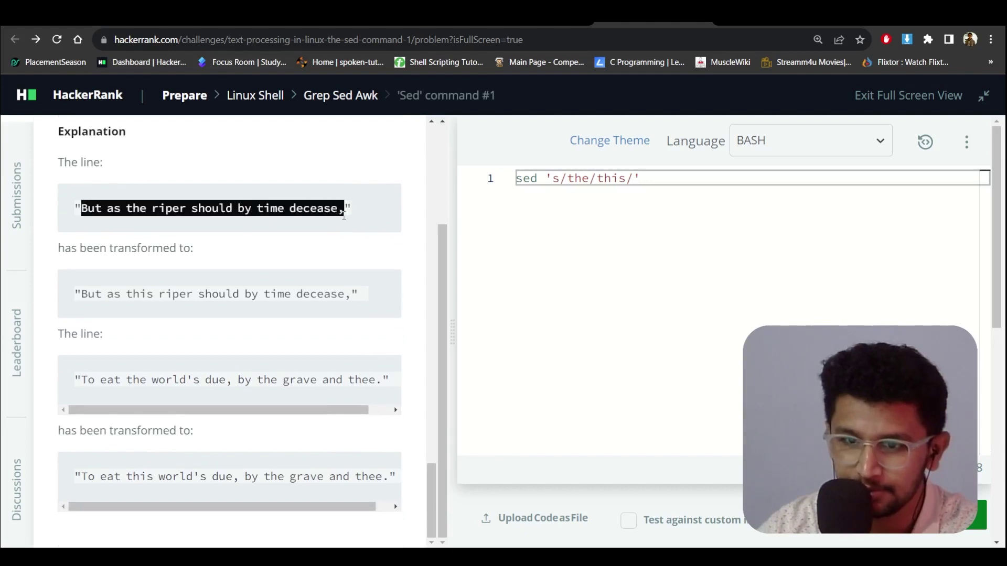
pyautogui.moveTo(81, 293); pyautogui.dragTo(315, 293)
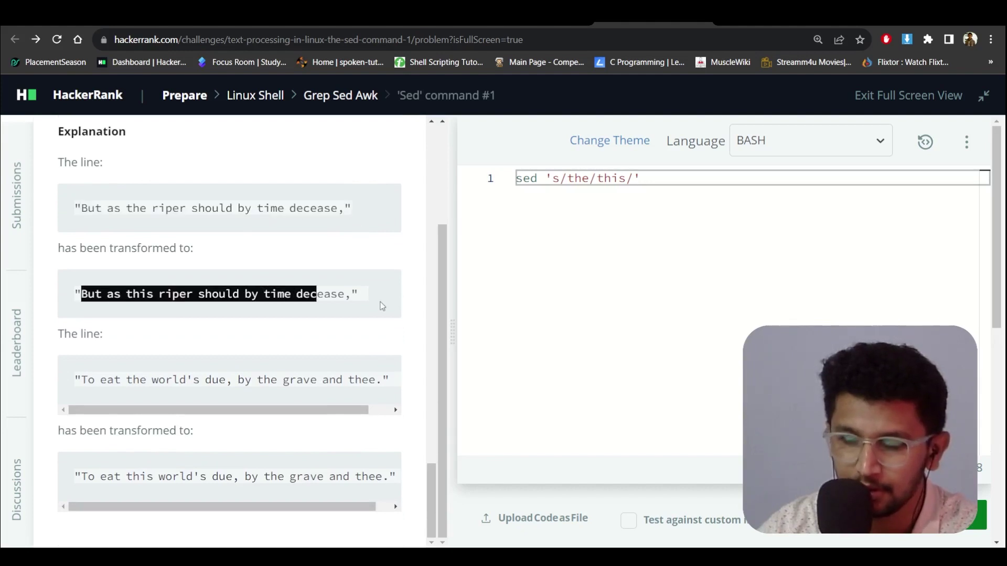
pyautogui.click(381, 306)
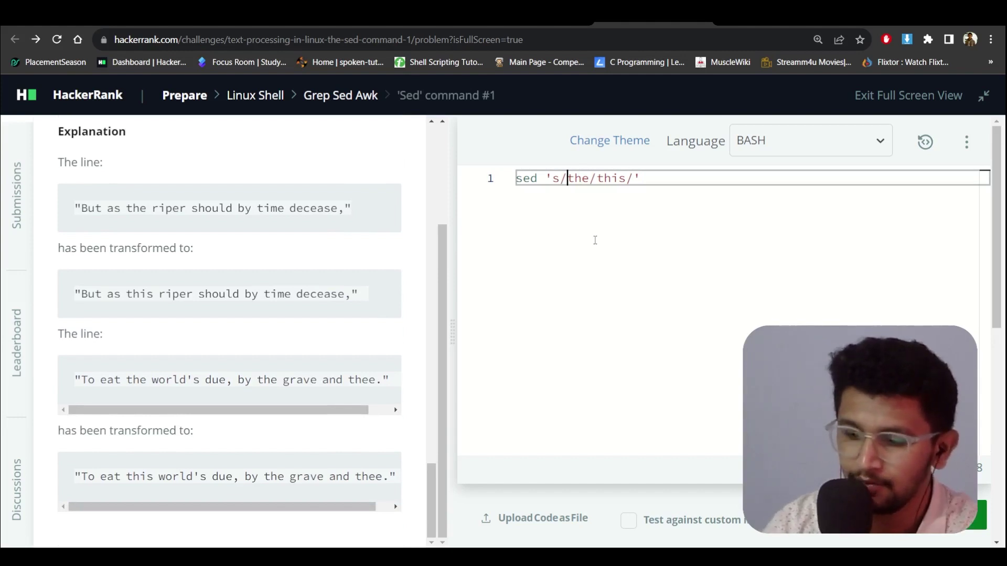
pyautogui.write('\x08')
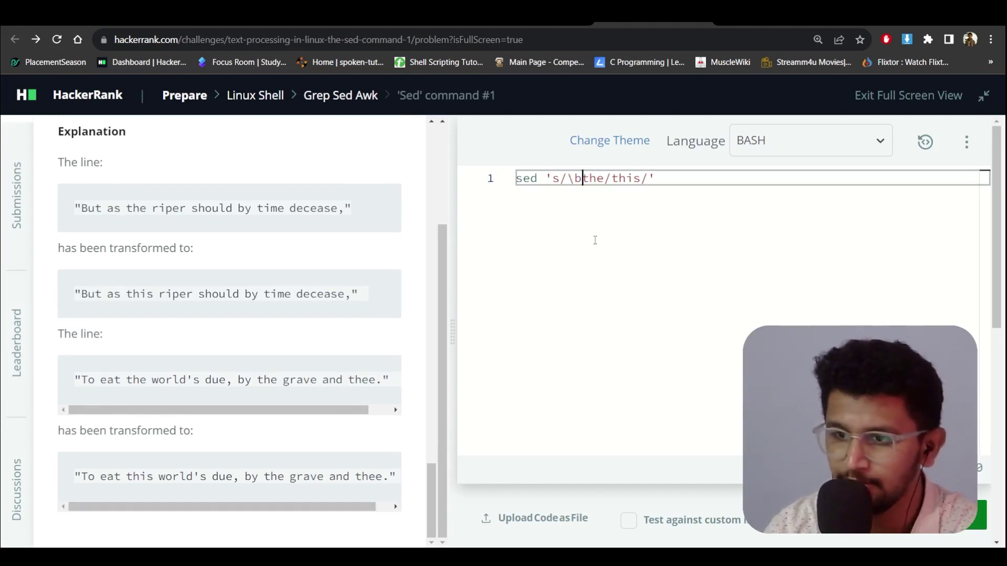
# - Wrap 'the' in \b word boundaries and rerun the command on the sample test
pyautogui.press('Right')
pyautogui.press('Right')
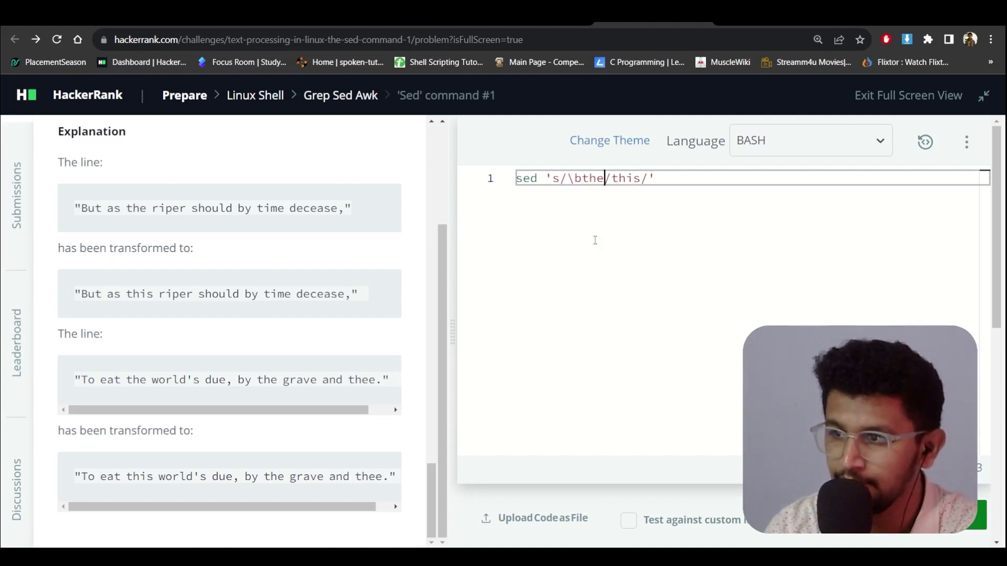
pyautogui.write('\x08')
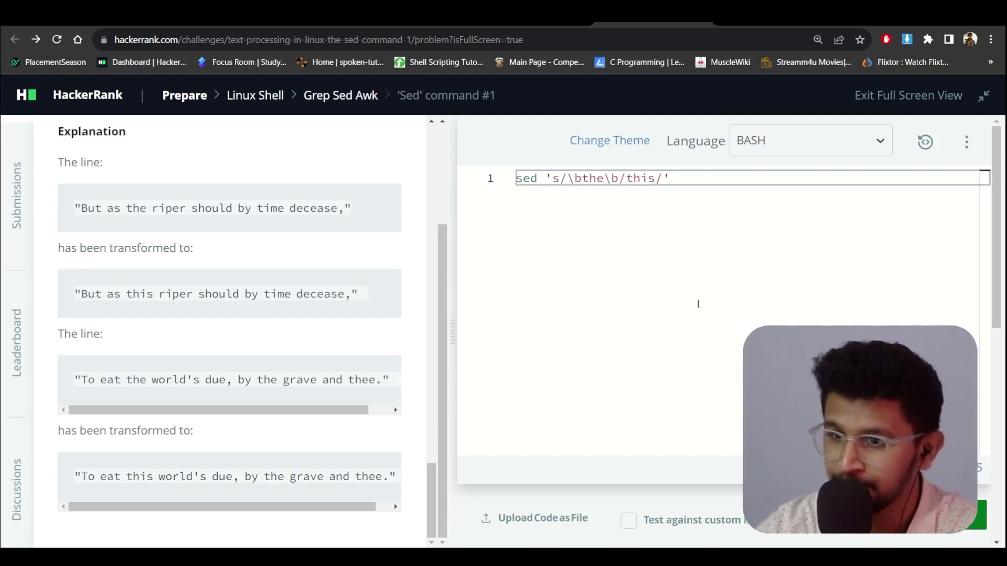
pyautogui.hotkey('ctrl', 's')
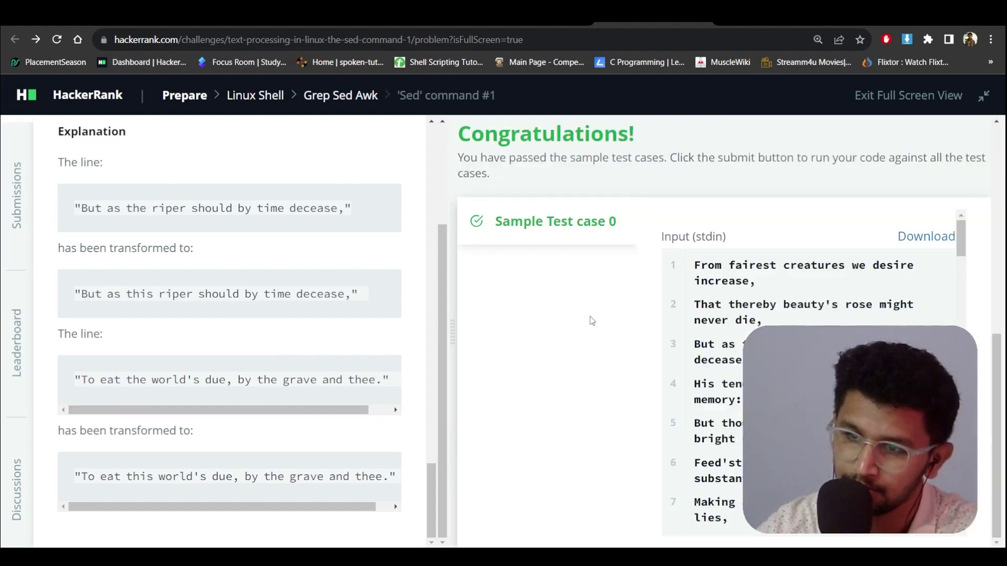
pyautogui.scroll(-5, 722, 348)
pyautogui.scroll(5, 723, 349)
pyautogui.scroll(8, 582, 352)
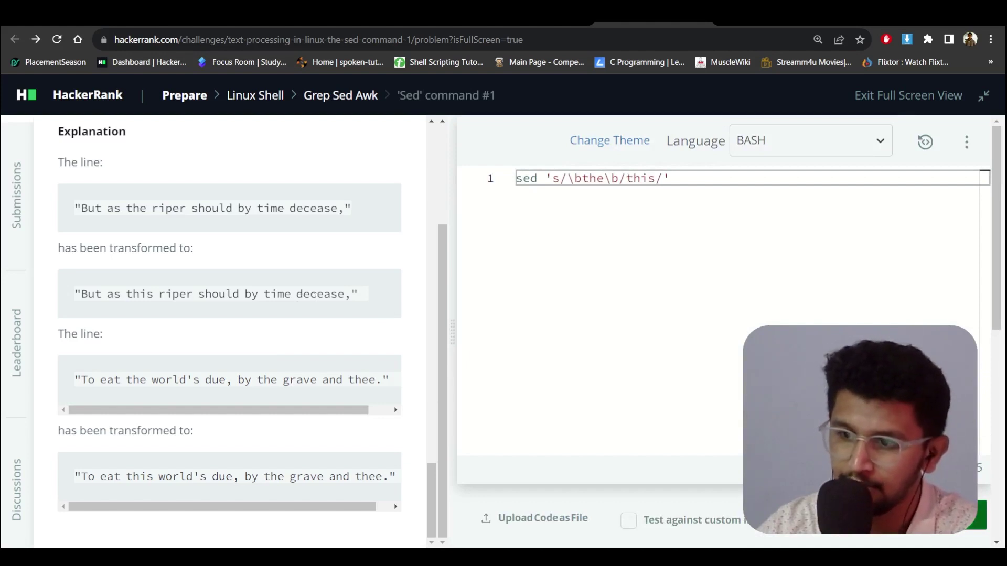
# - Submit sed 's/\bthe\b/this/' and review the Test case 0 and Test case 1 results
pyautogui.hotkey('ctrl', 'Return')
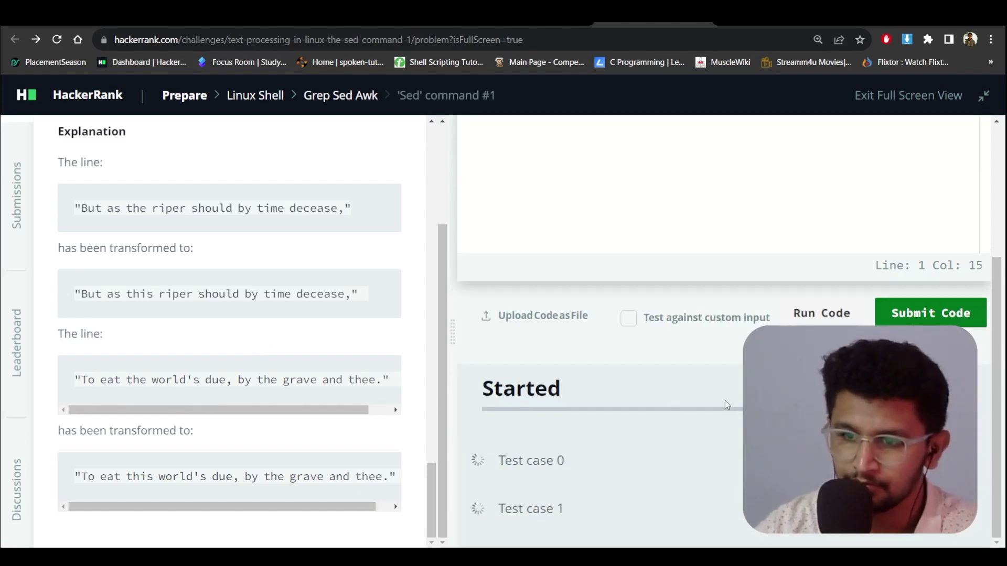
pyautogui.scroll(4, 604, 294)
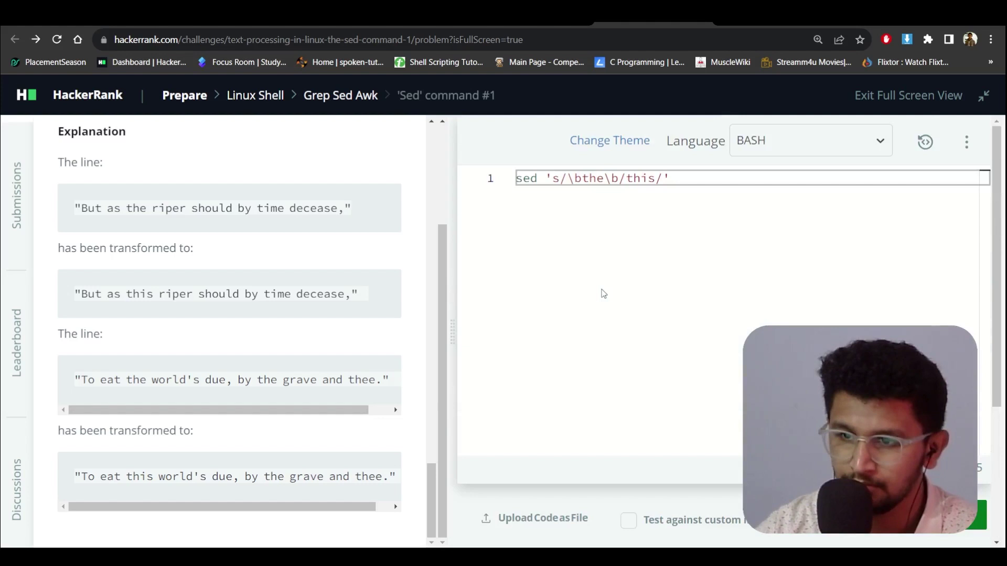
pyautogui.scroll(-4, 603, 294)
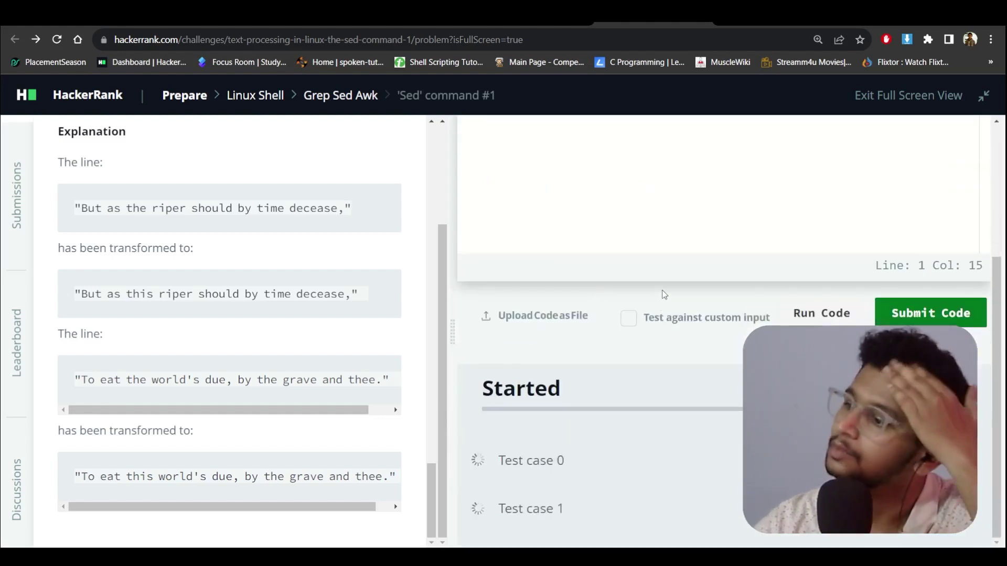
pyautogui.scroll(-5, 609, 252)
pyautogui.scroll(-1, 570, 305)
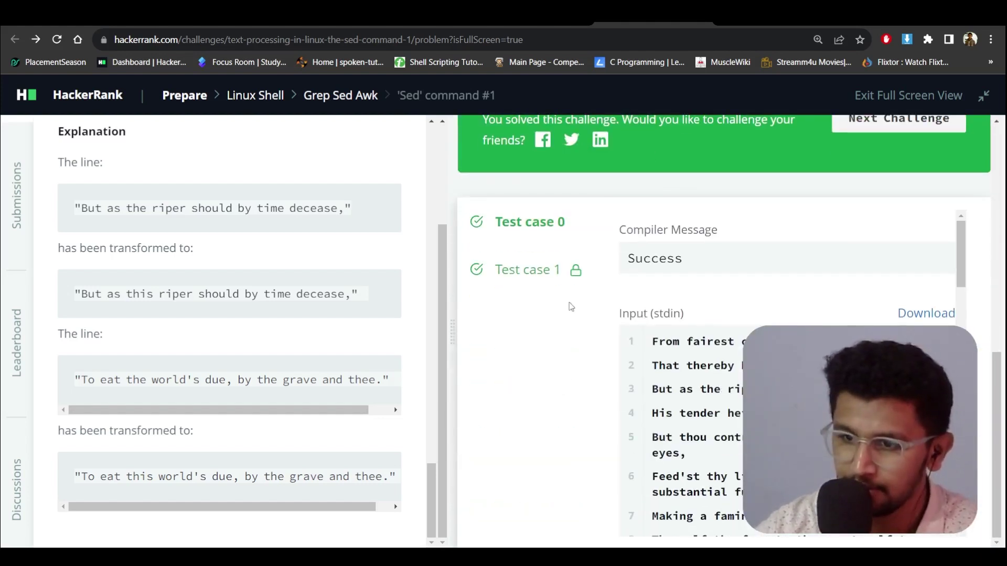
pyautogui.click(549, 274)
pyautogui.click(550, 223)
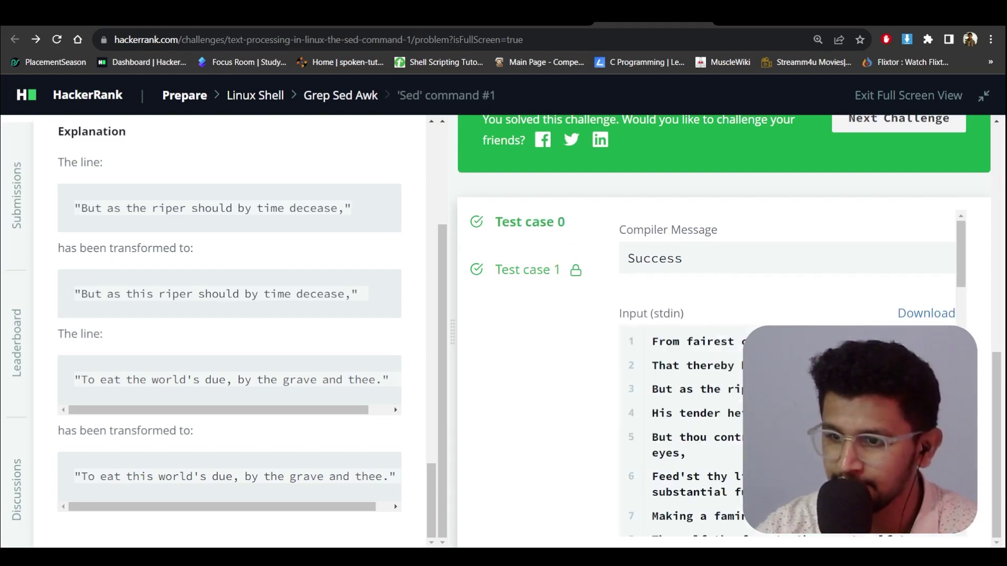
pyautogui.scroll(-3, 742, 332)
pyautogui.scroll(-2, 742, 332)
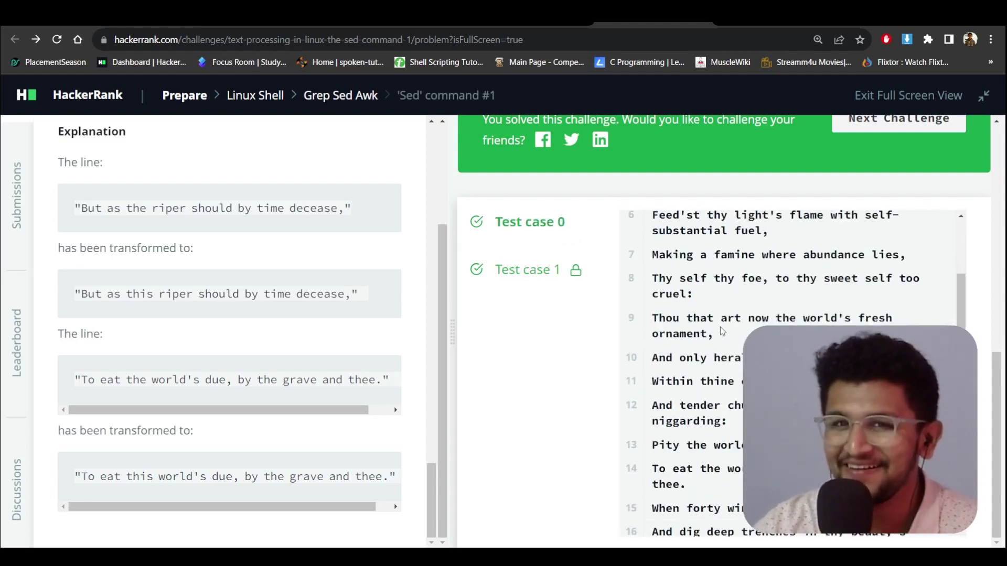
pyautogui.scroll(-3, 720, 331)
pyautogui.scroll(5, 551, 338)
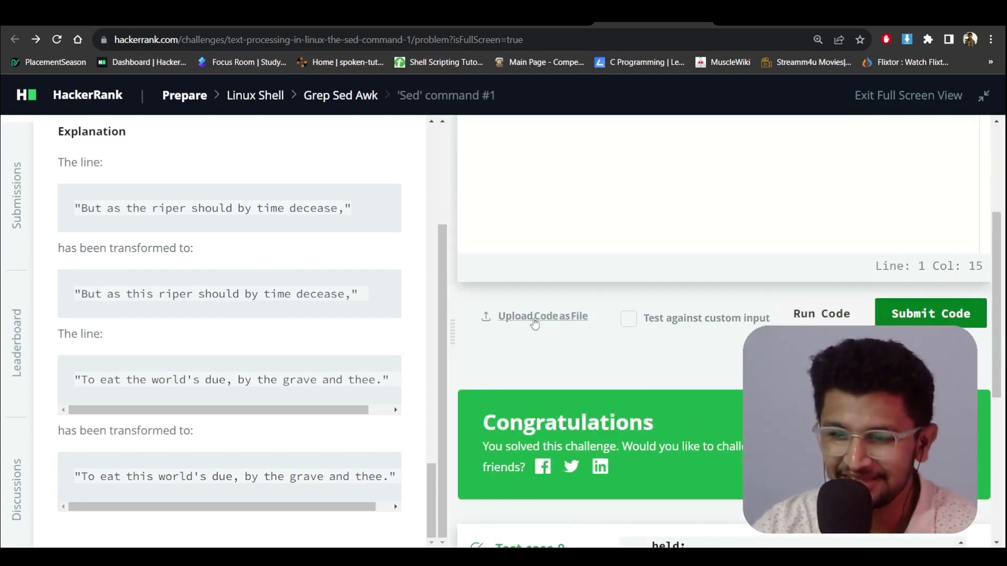